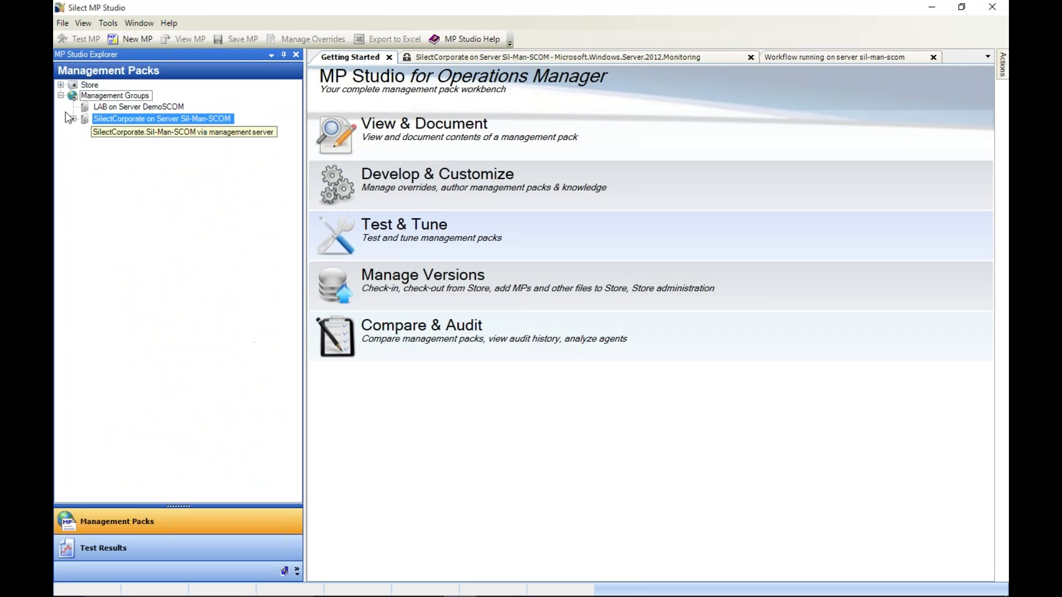
# Expand Store > Backups > SilectCorporate.Sil-Man-SCOM and widen the explorer to show full pack names
pyautogui.click(60, 85)
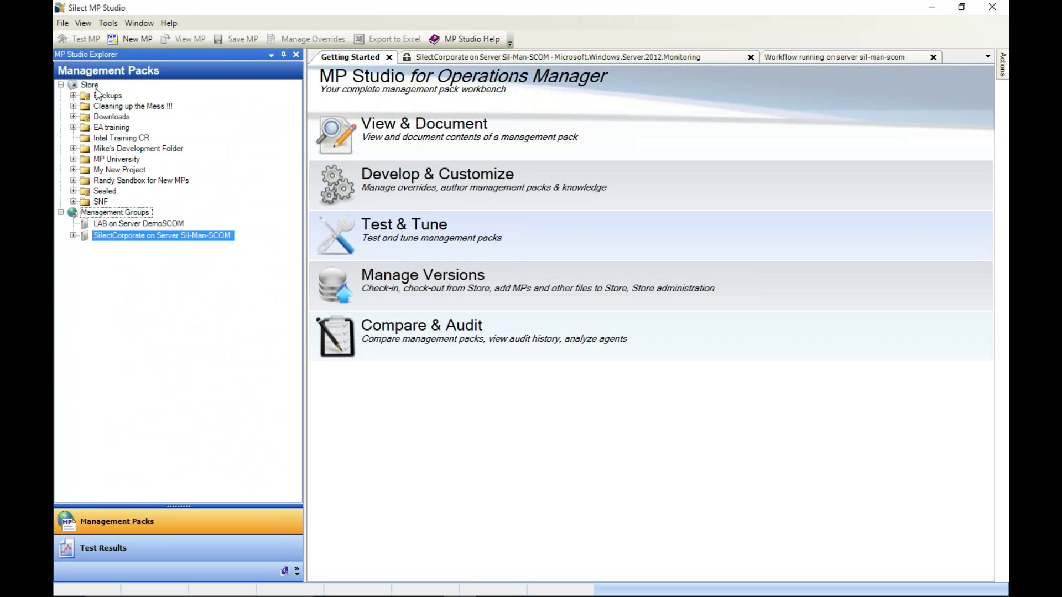
pyautogui.click(73, 97)
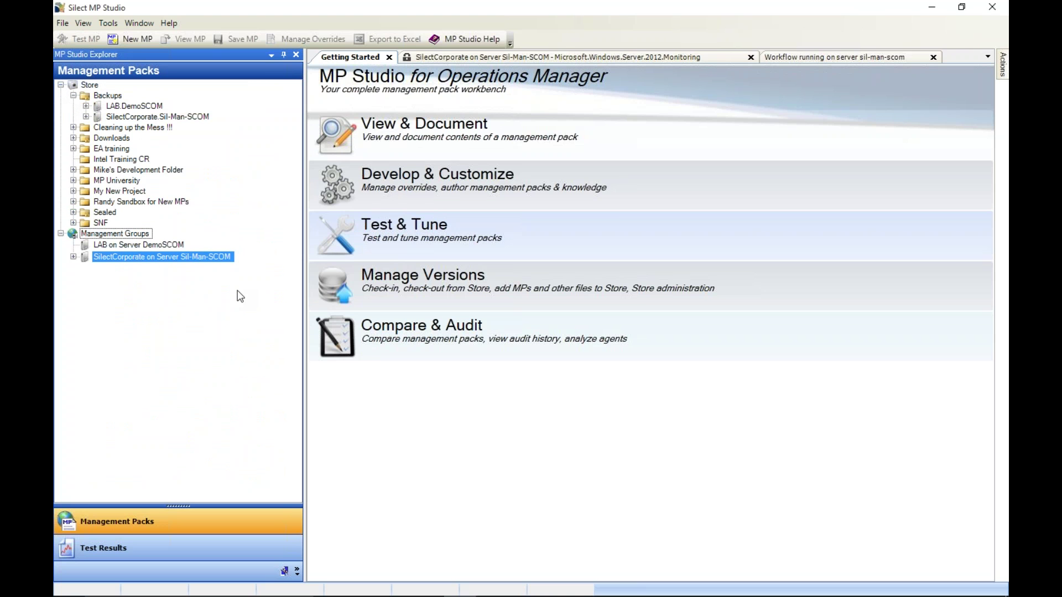
pyautogui.click(86, 116)
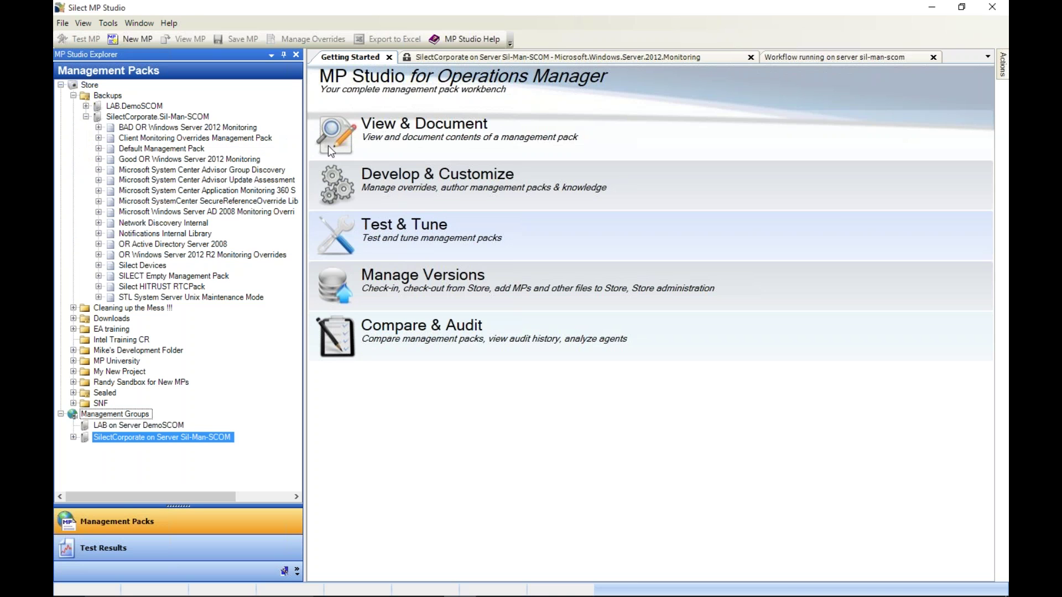
pyautogui.moveTo(305, 148); pyautogui.dragTo(352, 148)
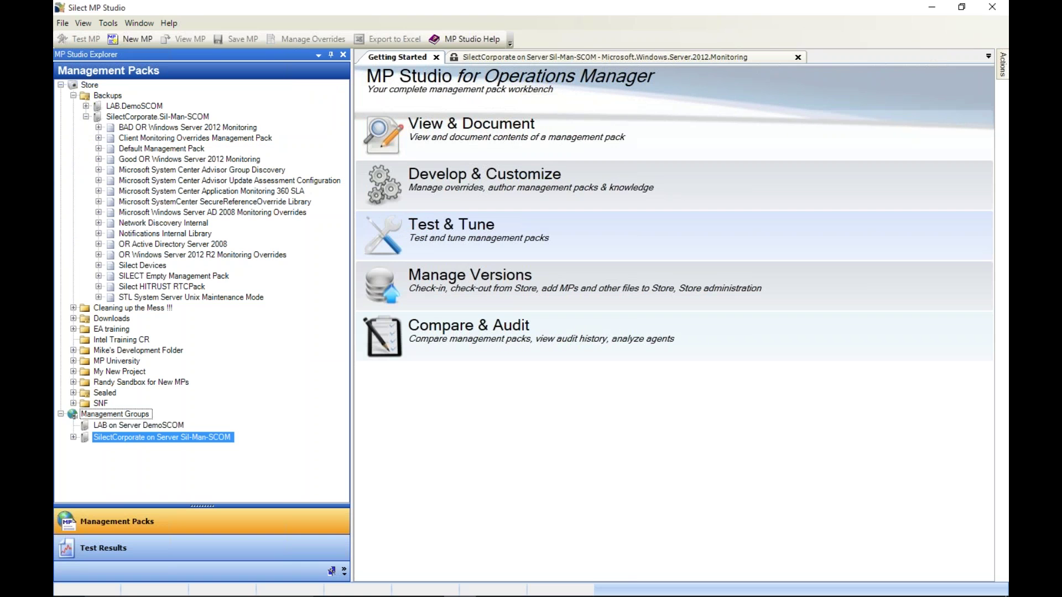
# List the OR Windows Server 2012 R2 Monitoring Overrides versions and select the newest, 1.0.0.5
pyautogui.click(98, 254)
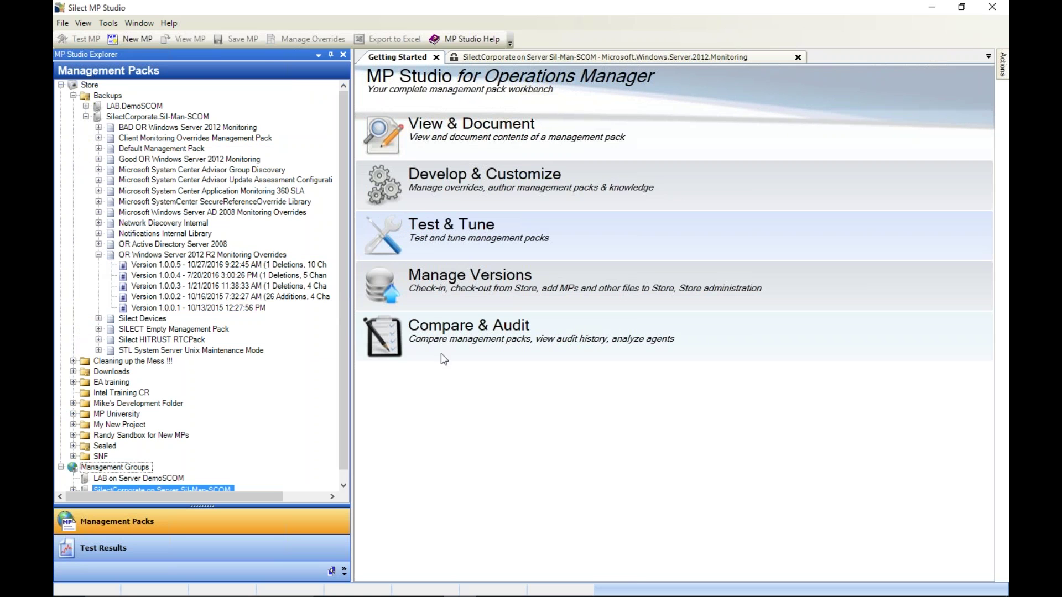
pyautogui.moveTo(352, 368); pyautogui.dragTo(424, 375)
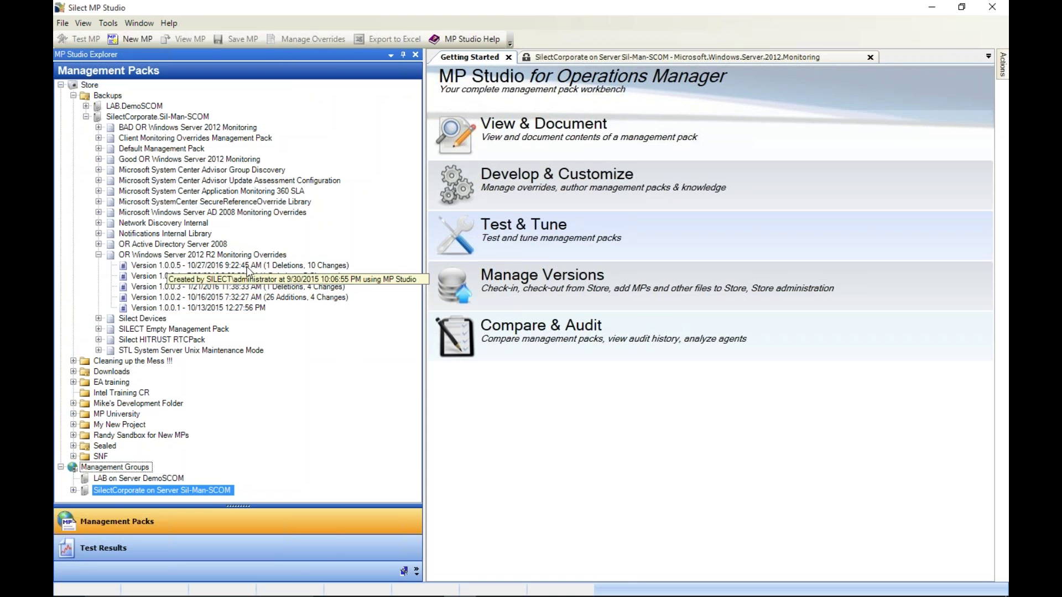
pyautogui.click(221, 266)
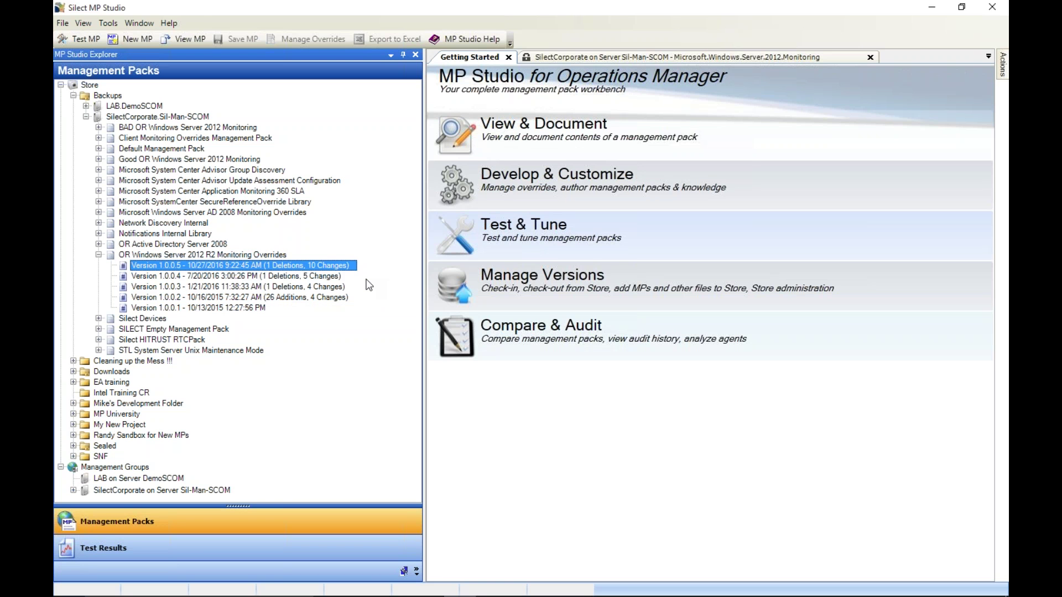
# Collapse the Backups folder and expand Sealed > Microsoft Corporation
pyautogui.click(87, 116)
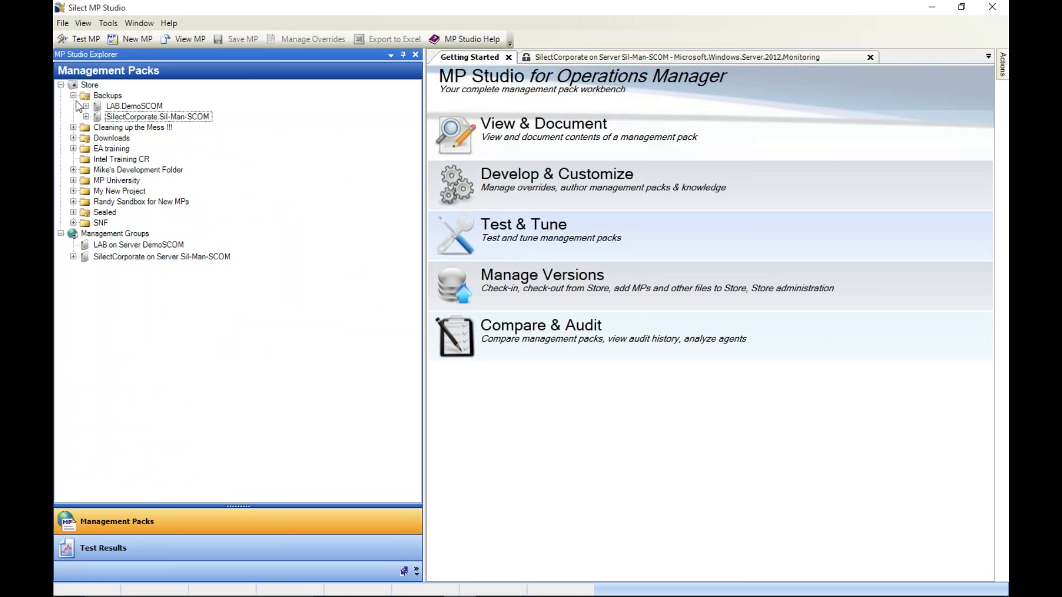
pyautogui.click(74, 95)
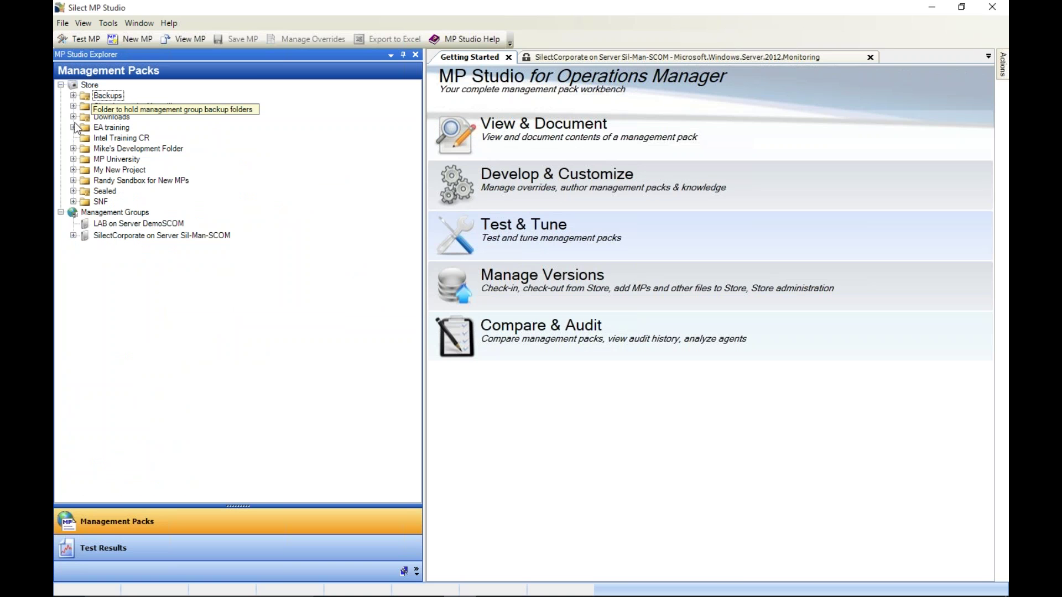
pyautogui.click(74, 191)
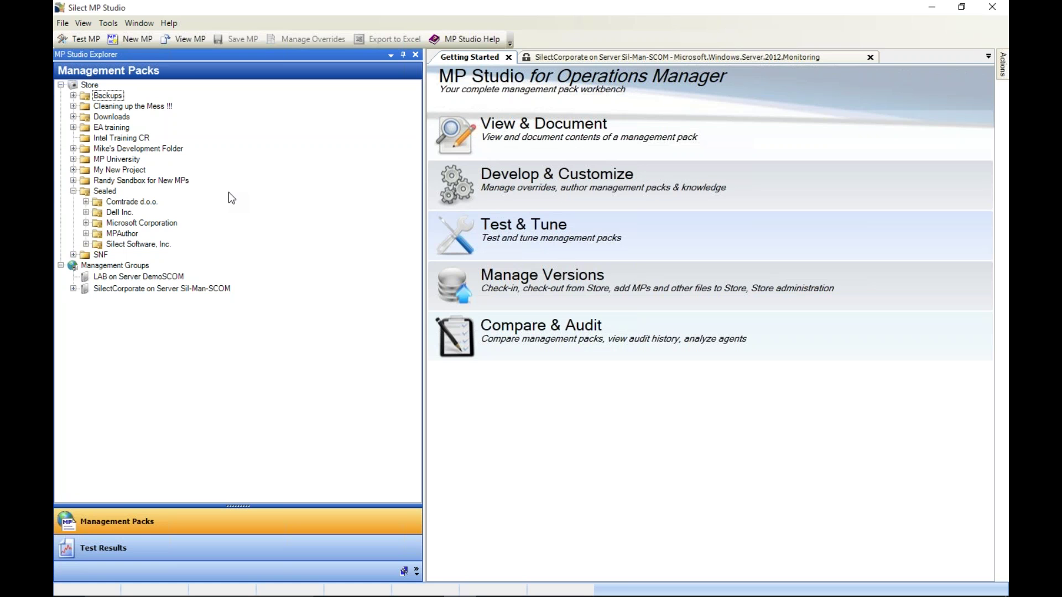
pyautogui.click(85, 223)
# Show Windows Server 2012 Operating System (Monitoring) versions 6.0.7310.0, 6.0.7296.0 and 6.0.6989.0
pyautogui.moveTo(414, 128); pyautogui.dragTo(450, 466)
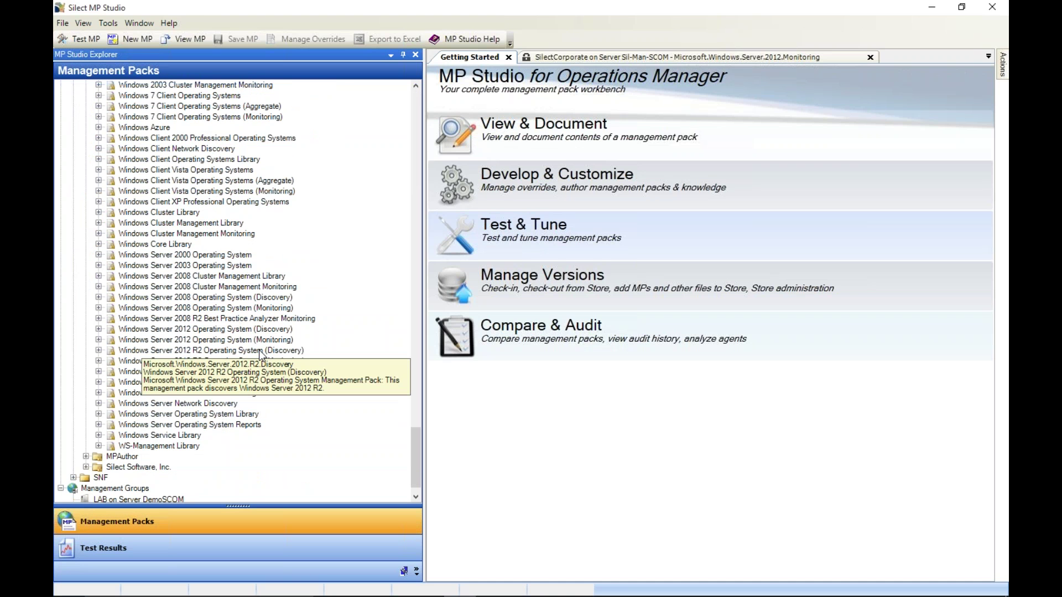
pyautogui.click(99, 340)
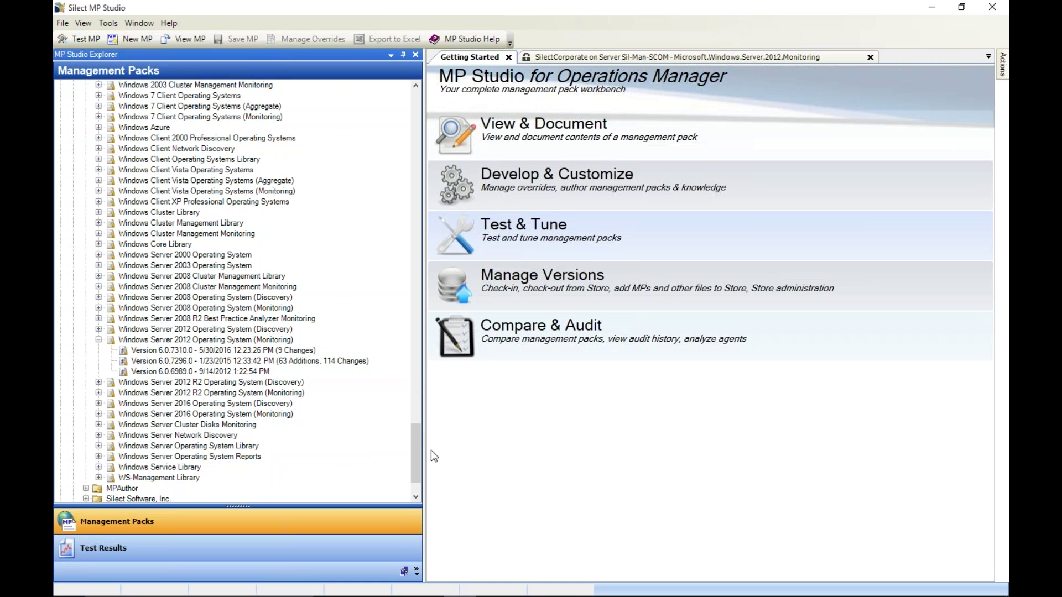
pyautogui.moveTo(415, 450); pyautogui.dragTo(460, 122)
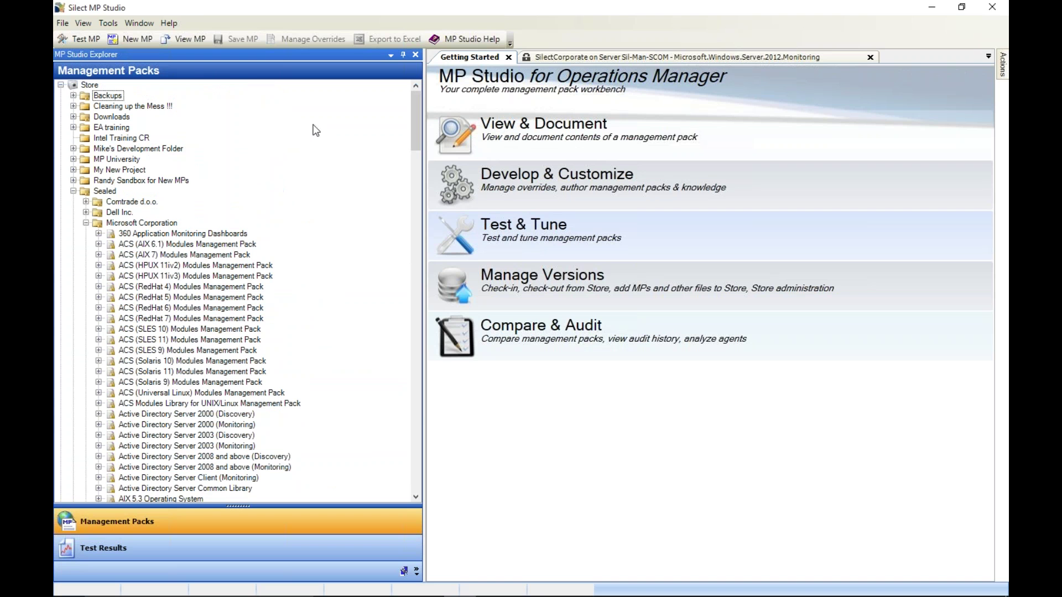
# Collapse Microsoft Corporation, browse the Randy Sandbox for New MPs folder, then collapse it
pyautogui.click(86, 223)
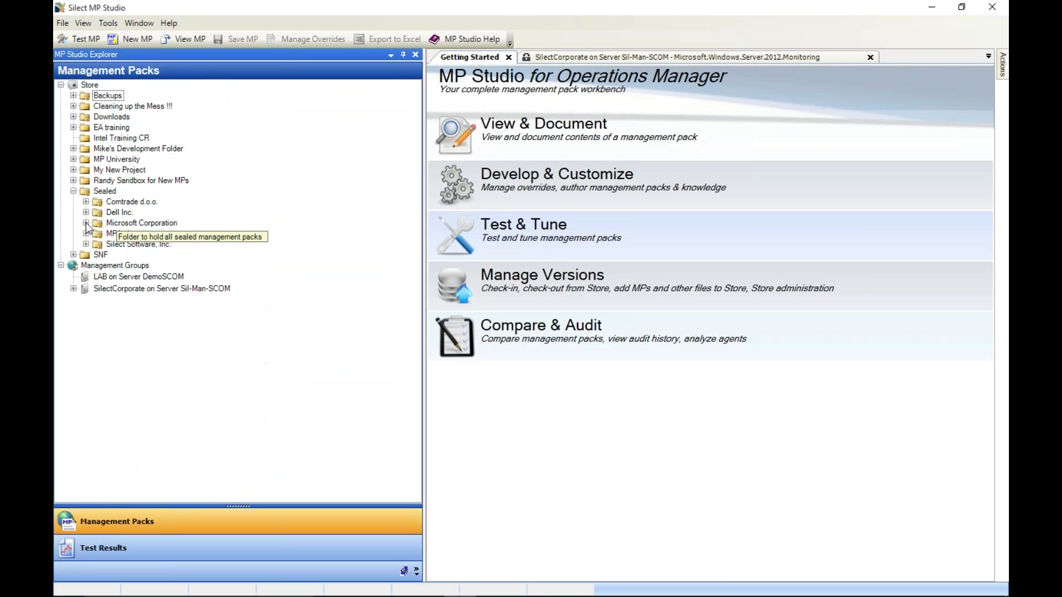
pyautogui.click(73, 181)
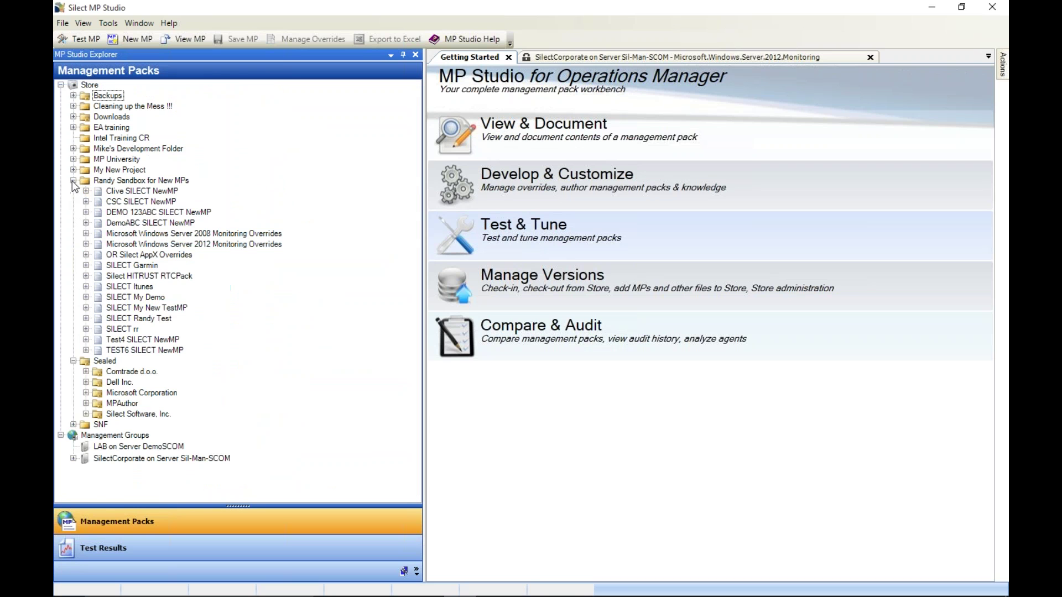
pyautogui.click(116, 181)
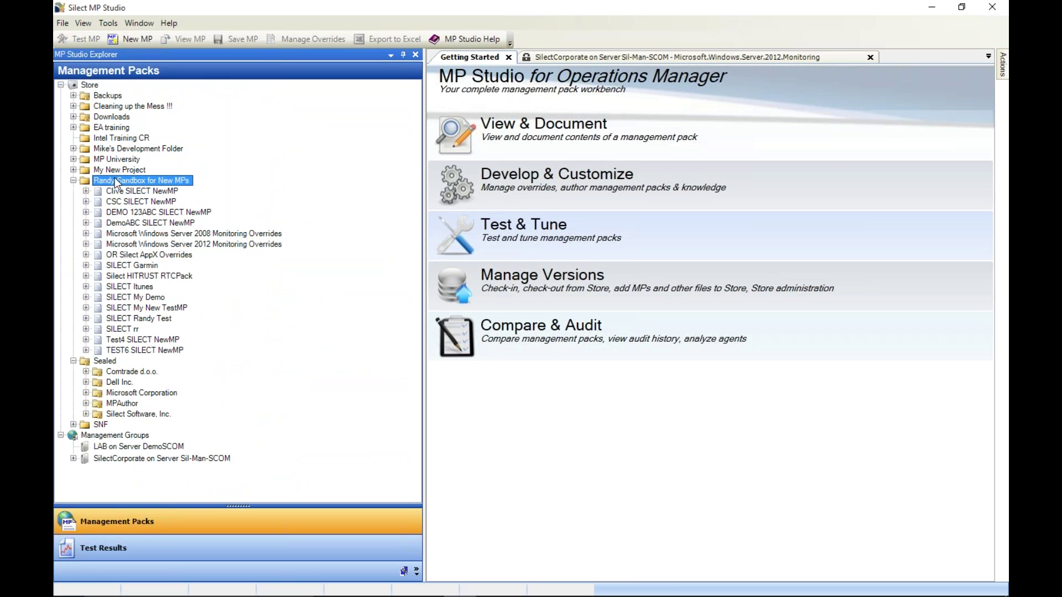
pyautogui.click(86, 244)
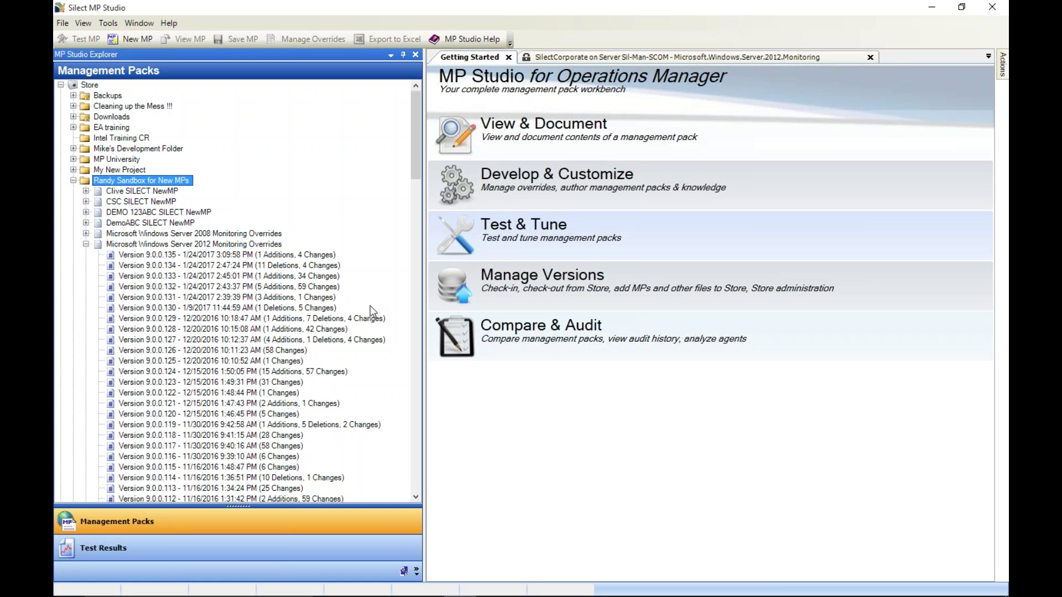
pyautogui.click(73, 180)
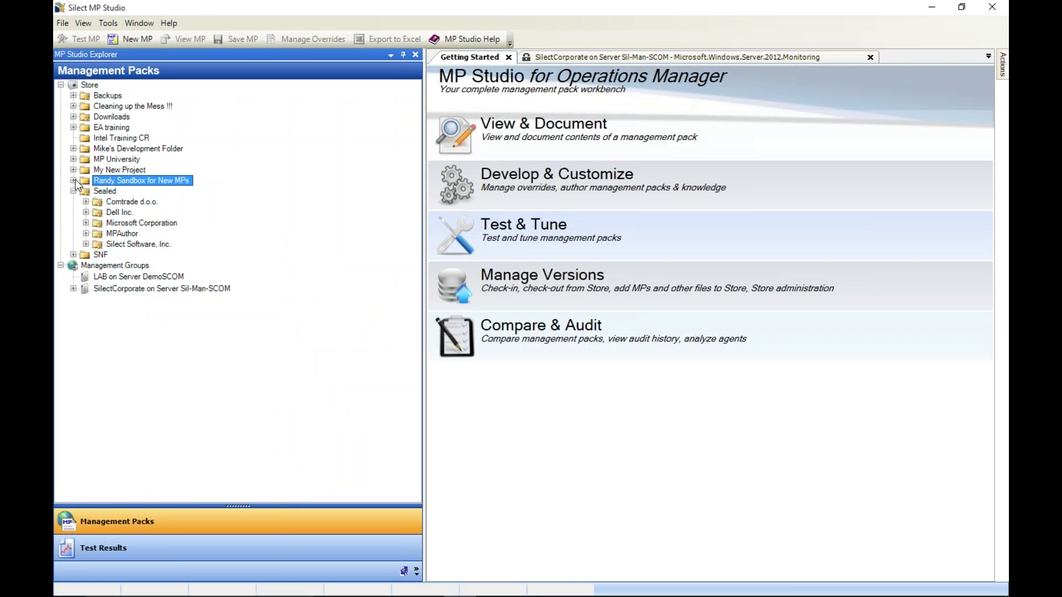
# Expand Windows Server 2012 Operating System (Monitoring) and bring up actions for newest version 6.0.7310.0
pyautogui.click(85, 223)
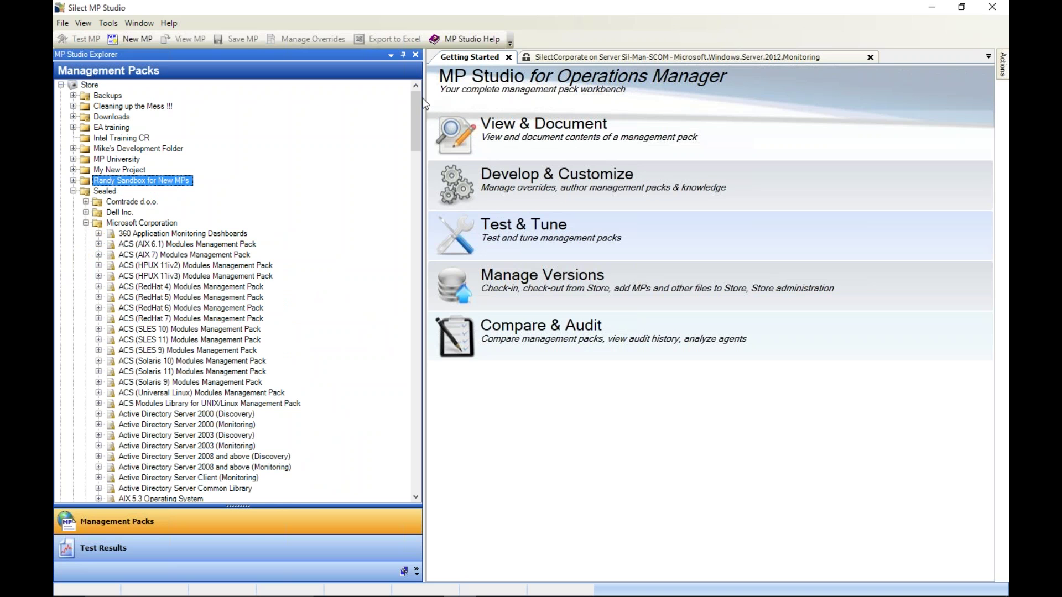
pyautogui.moveTo(418, 105); pyautogui.dragTo(404, 435)
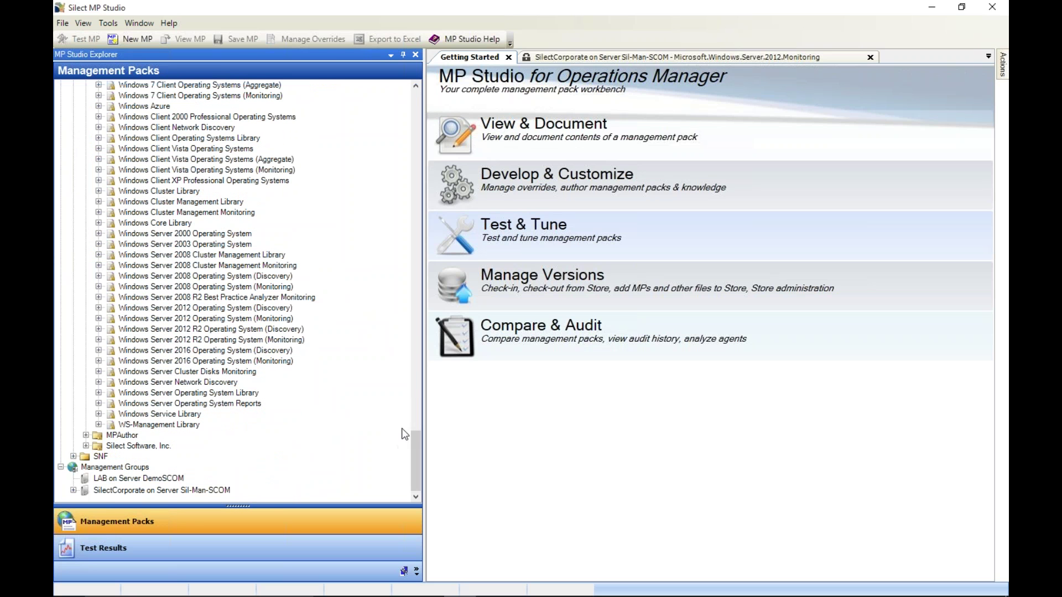
pyautogui.click(272, 321)
pyautogui.click(98, 319)
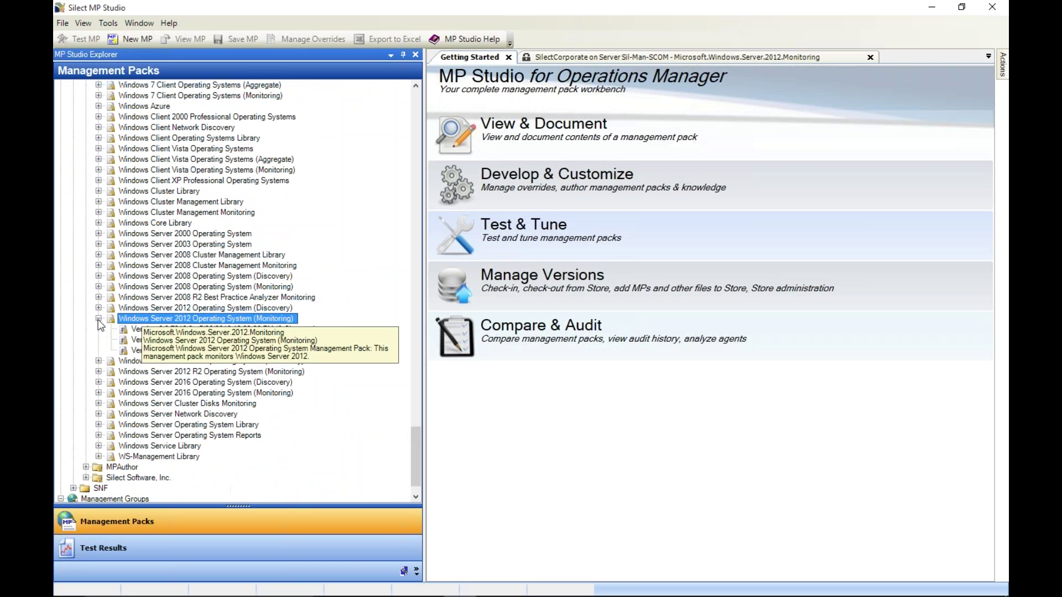
pyautogui.click(276, 330)
pyautogui.rightClick(281, 331)
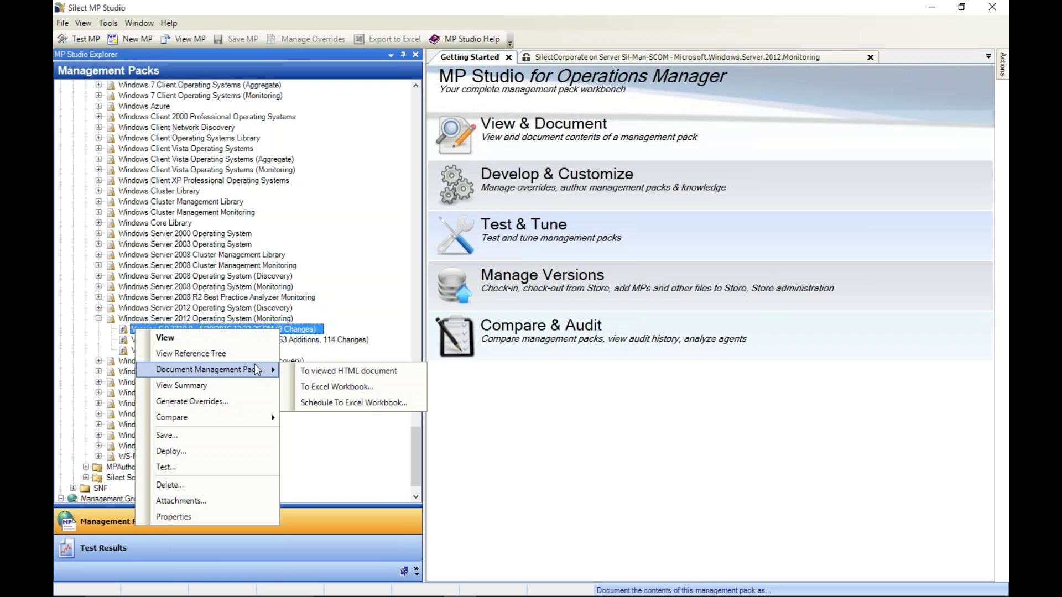
pyautogui.moveTo(273, 424)
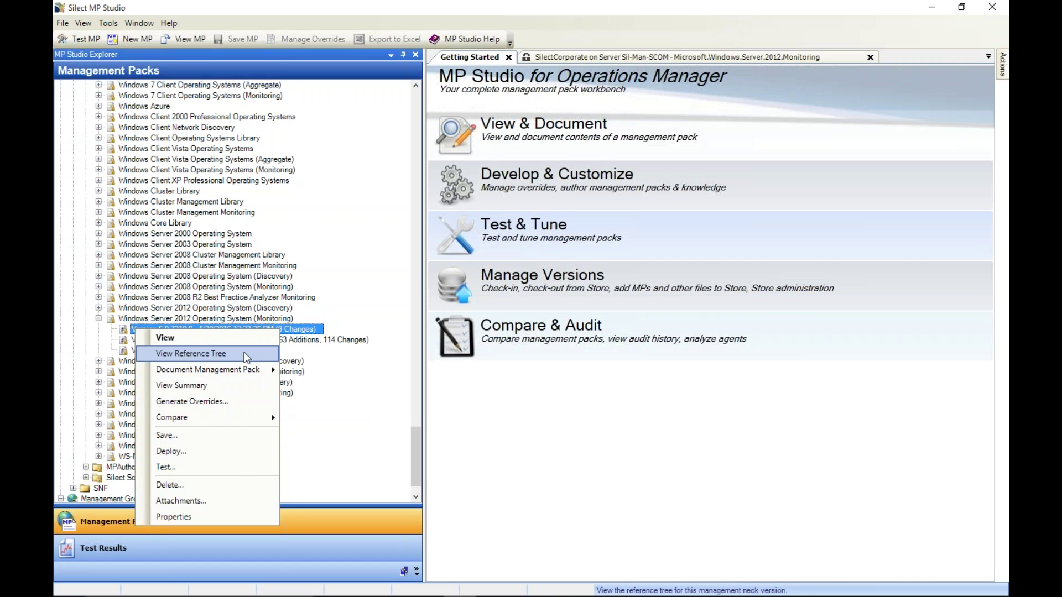
# Display the 6.0.7310.0 pack's reference tree in a widened diagram area
pyautogui.click(244, 353)
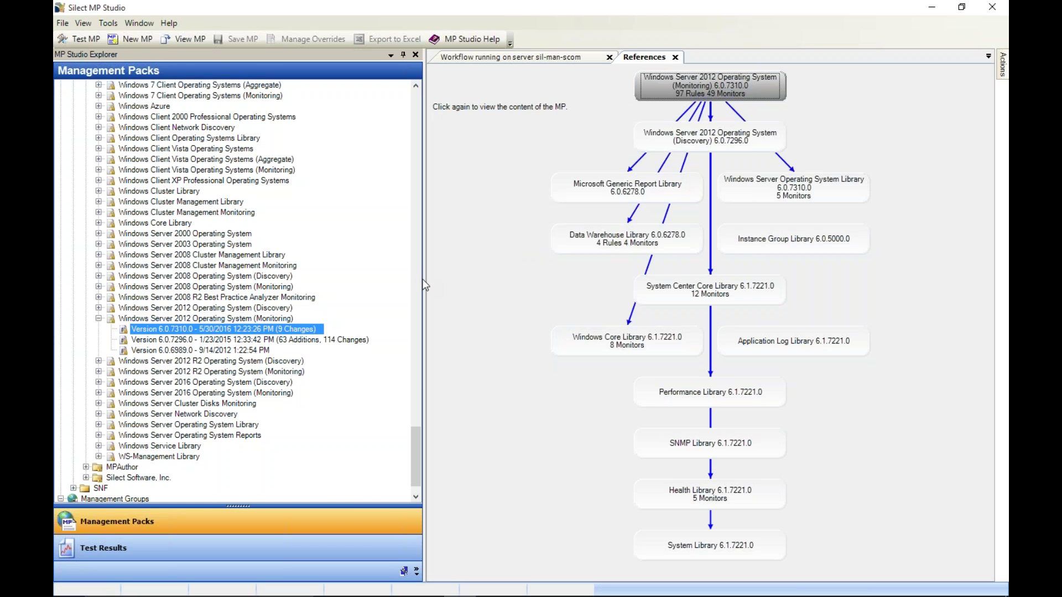
pyautogui.moveTo(423, 279); pyautogui.dragTo(332, 313)
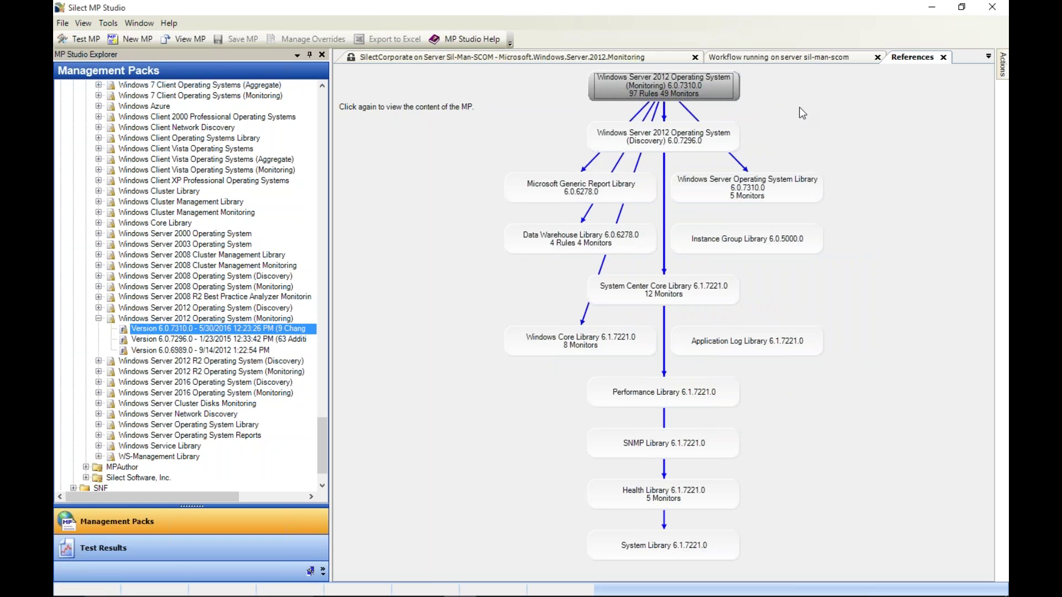
pyautogui.rightClick(406, 165)
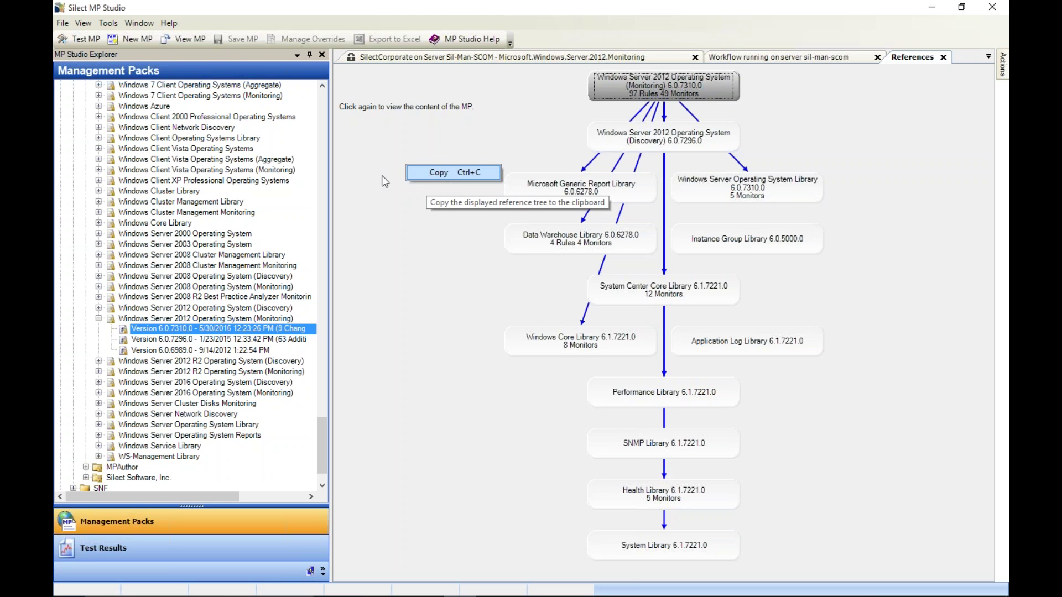
# Trace links of Windows Server Operating System Library, Generic Report Library and the Monitoring pack, then reselect 6.0.7310.0
pyautogui.click(789, 201)
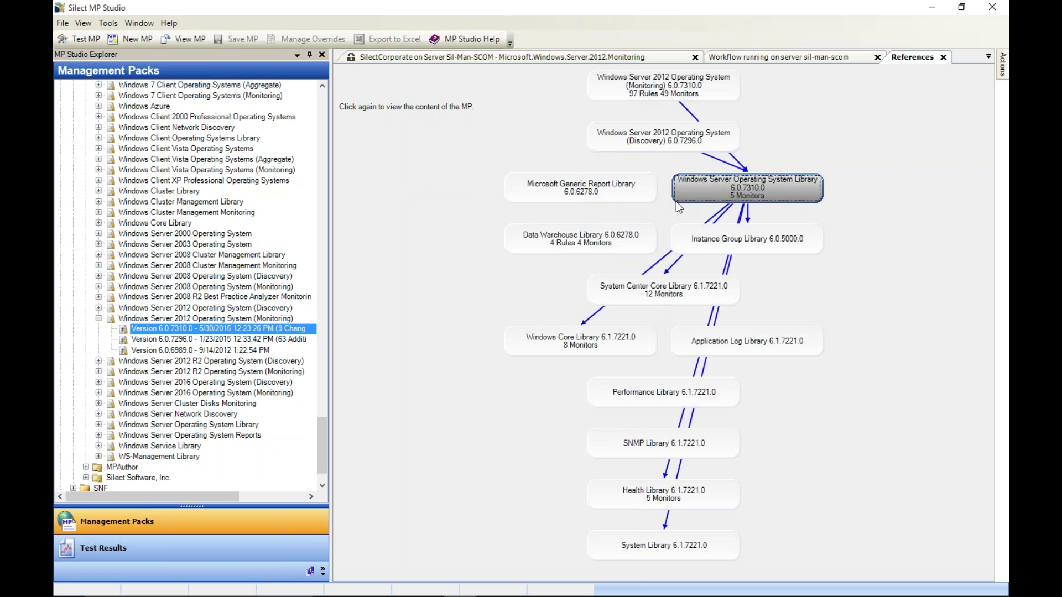
pyautogui.click(649, 192)
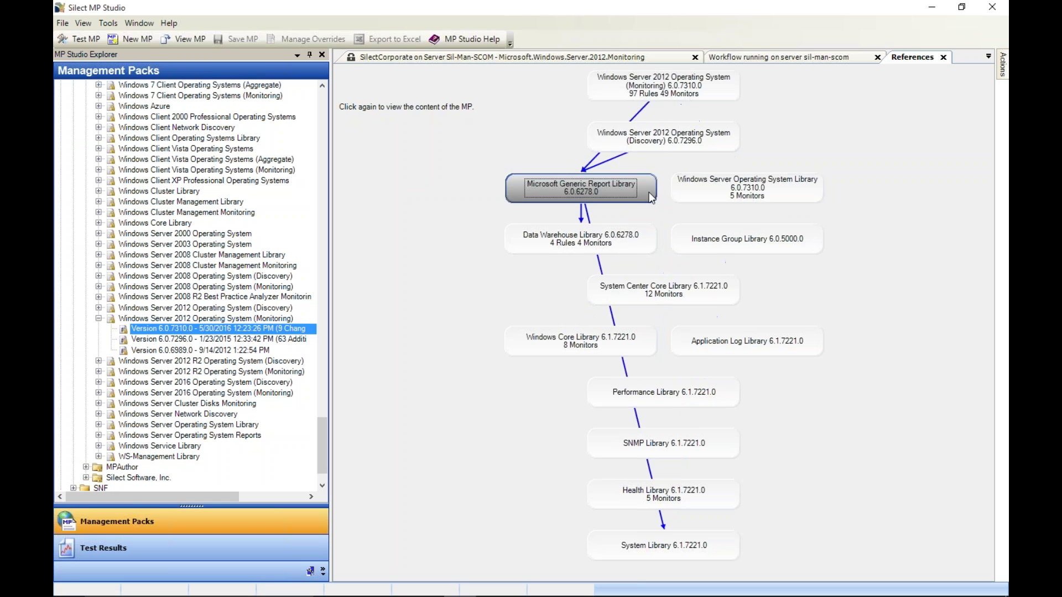
pyautogui.click(726, 90)
pyautogui.rightClick(726, 90)
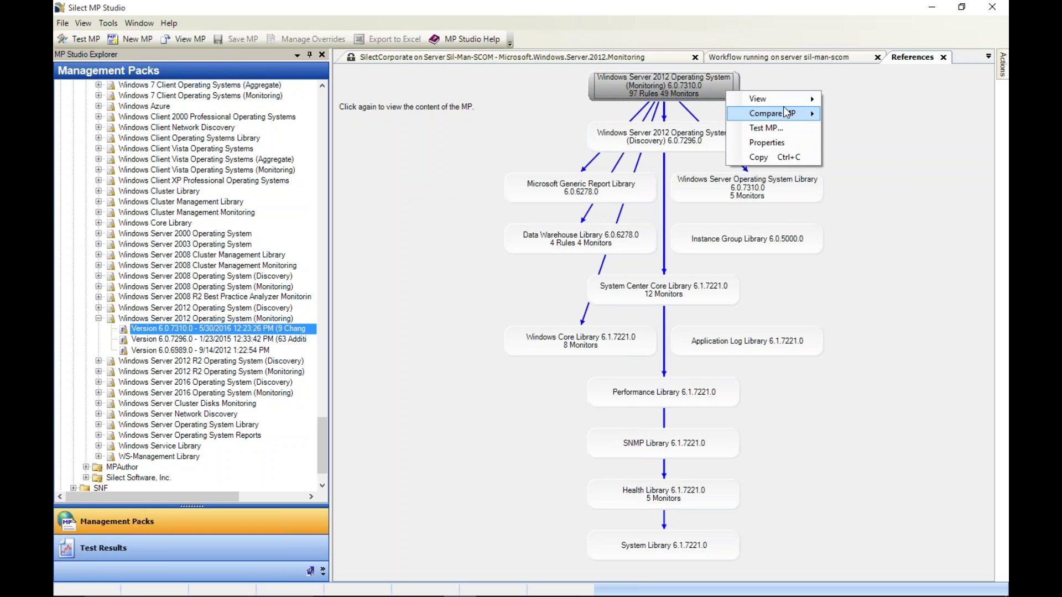
pyautogui.click(466, 295)
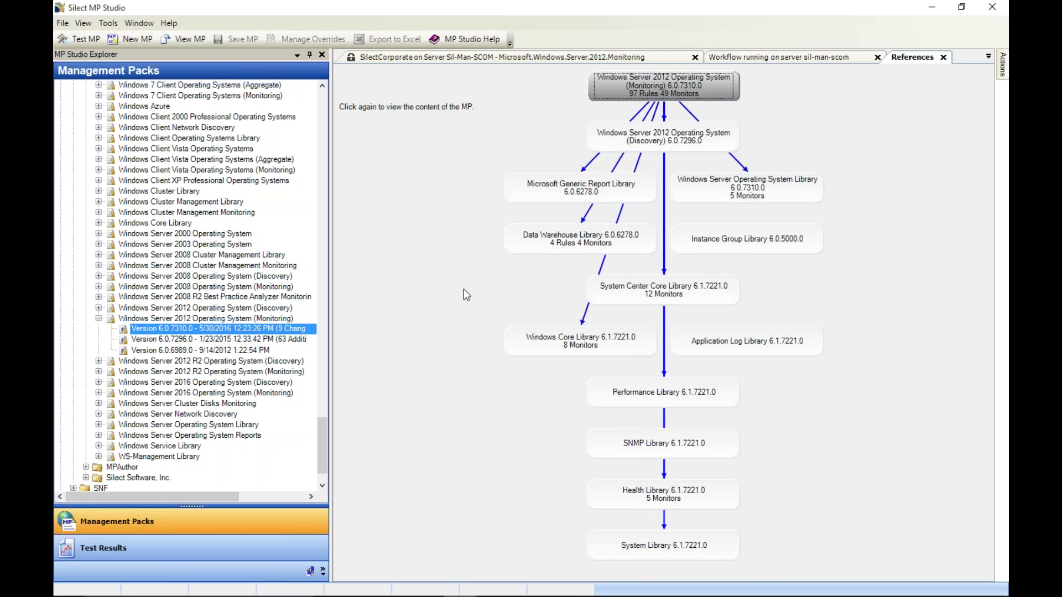
pyautogui.click(290, 330)
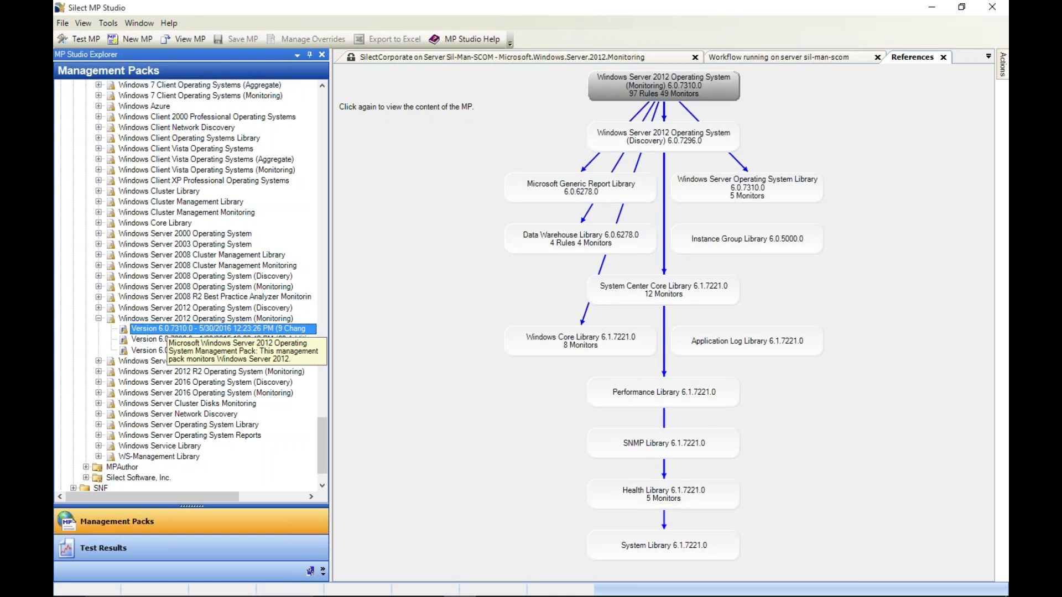
pyautogui.click(221, 329)
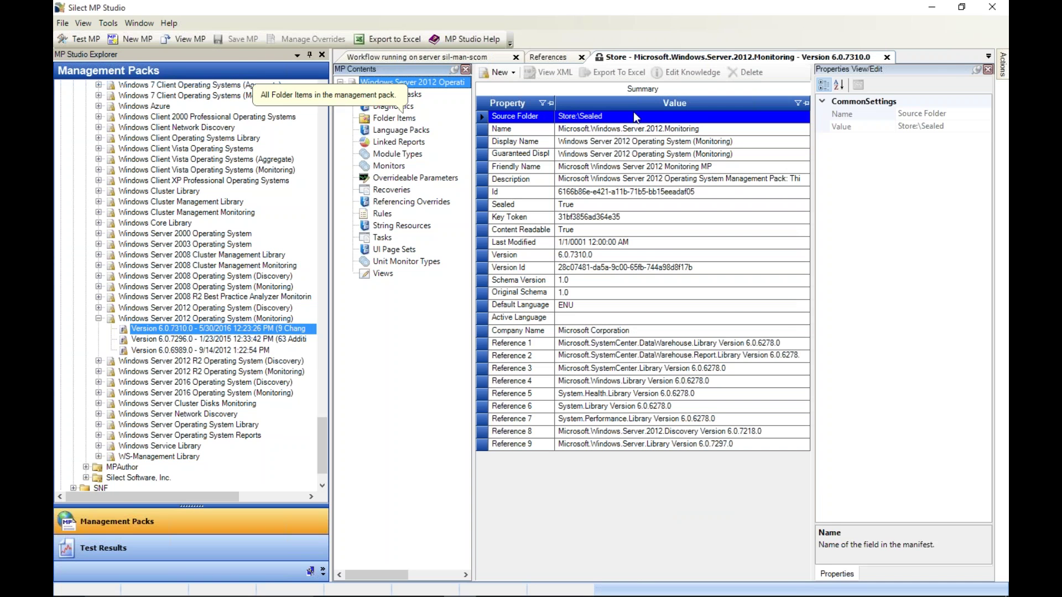
# Set the Properties View/Edit panel to auto-hide beside the 6.0.7310.0 contents summary
pyautogui.click(978, 70)
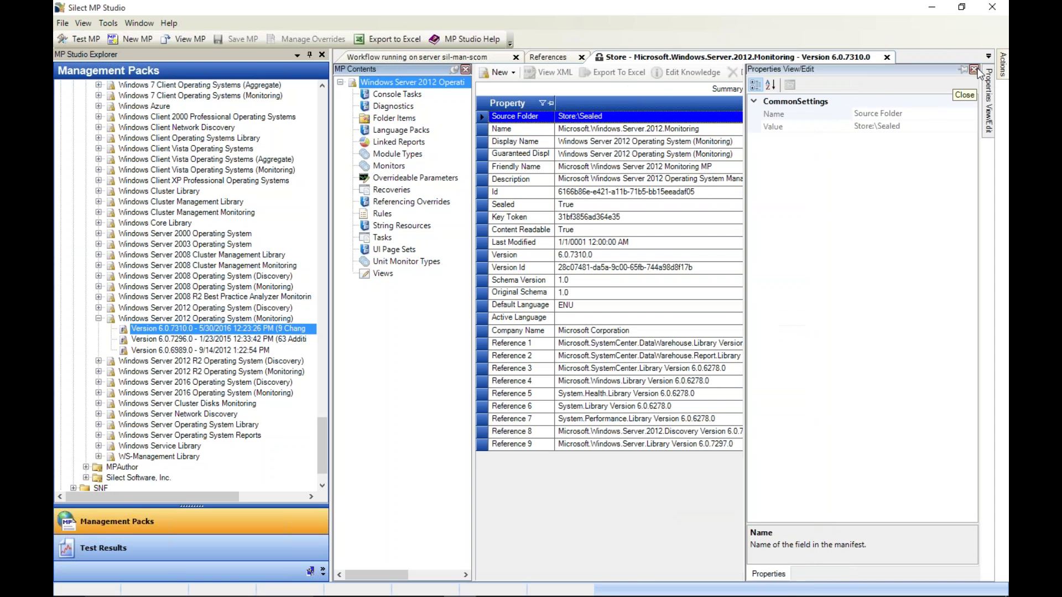